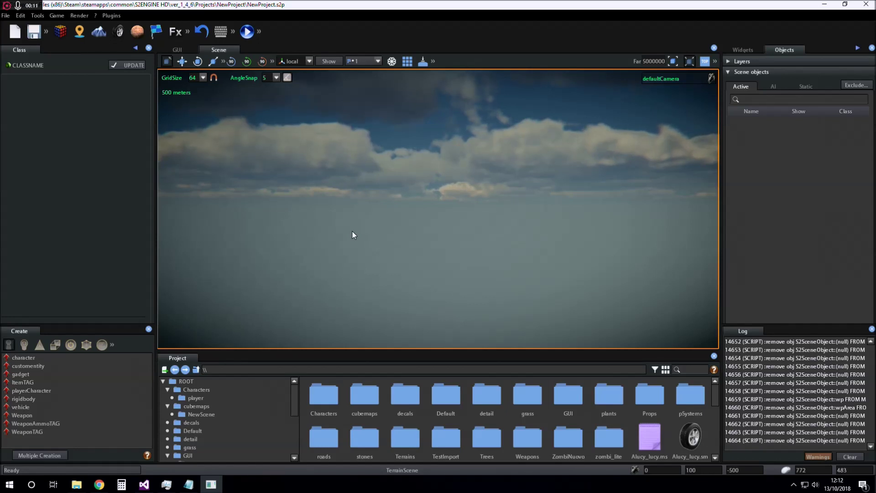
Create a 1.0Km x 1.0Km terrain named myTerrain with 1024x1024 mask resolution.
left_click(99, 31)
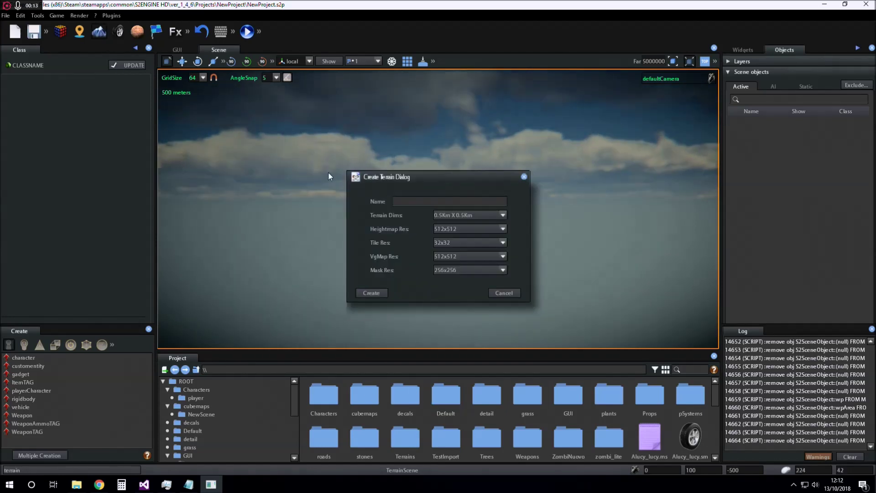
left_click(393, 198)
type("myTerrain")
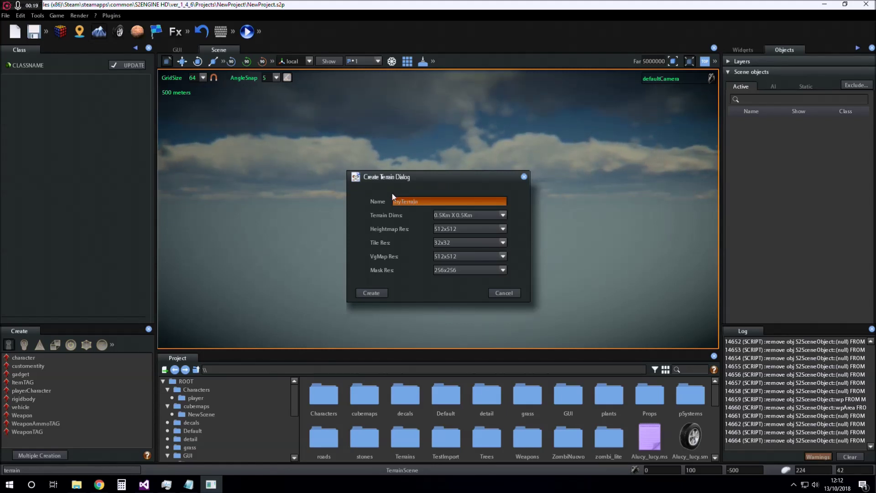
key("Return")
left_click(172, 169)
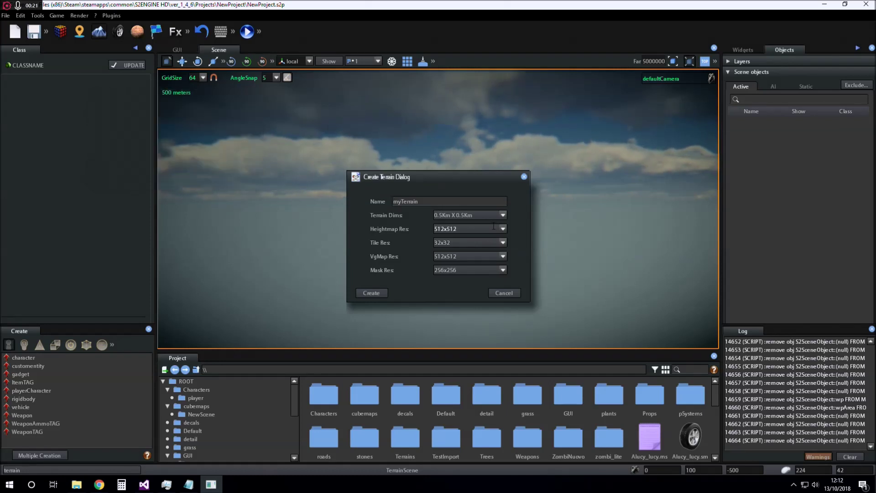
left_click(503, 215)
left_click(469, 233)
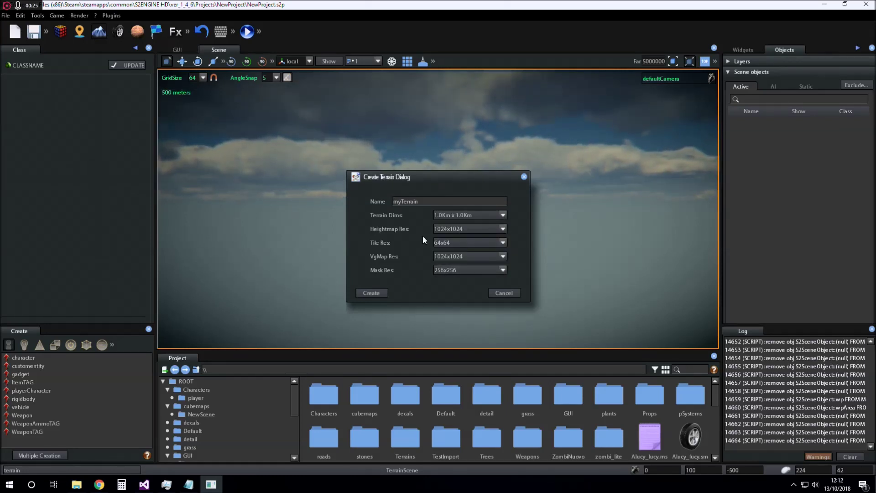
left_click(454, 270)
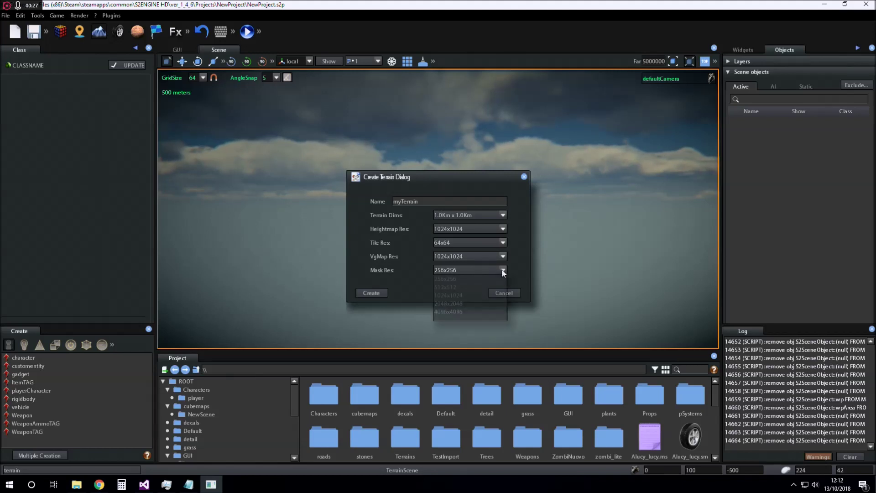
left_click(459, 295)
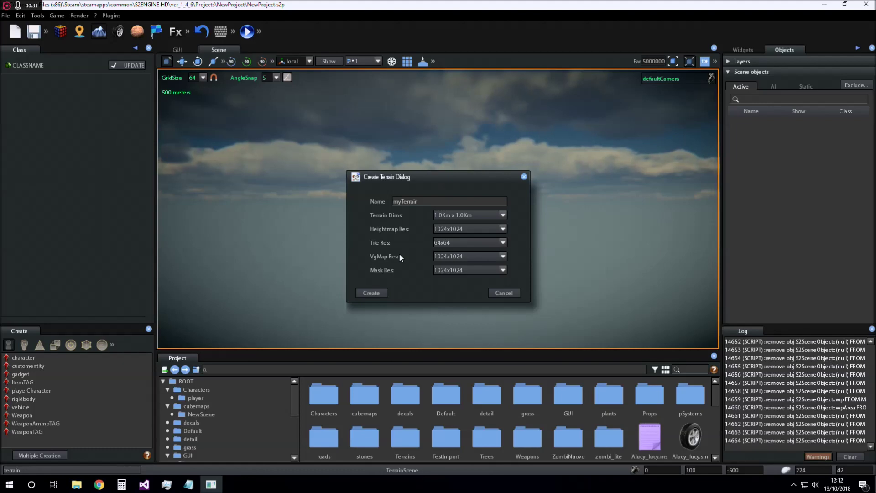
left_click(379, 292)
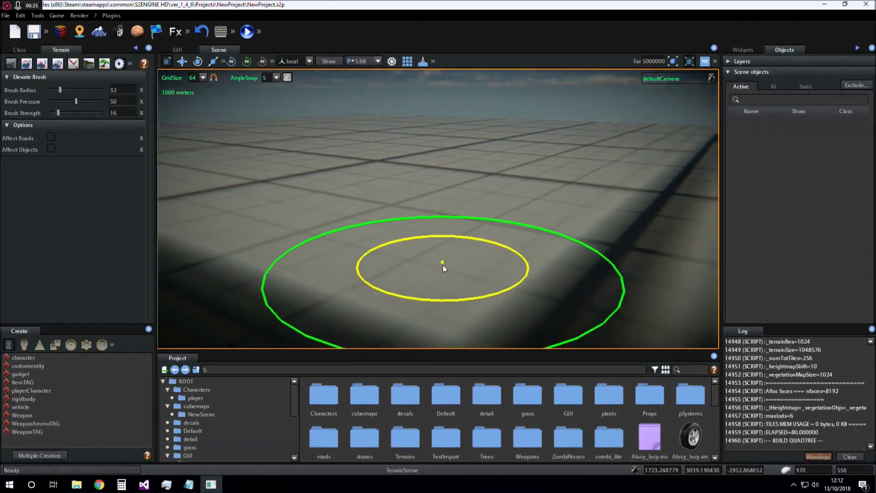
Bring the ver_1_4_6 folder window to the front from the taskbar.
scroll(443, 264, "down", 3)
mouse_move(78, 485)
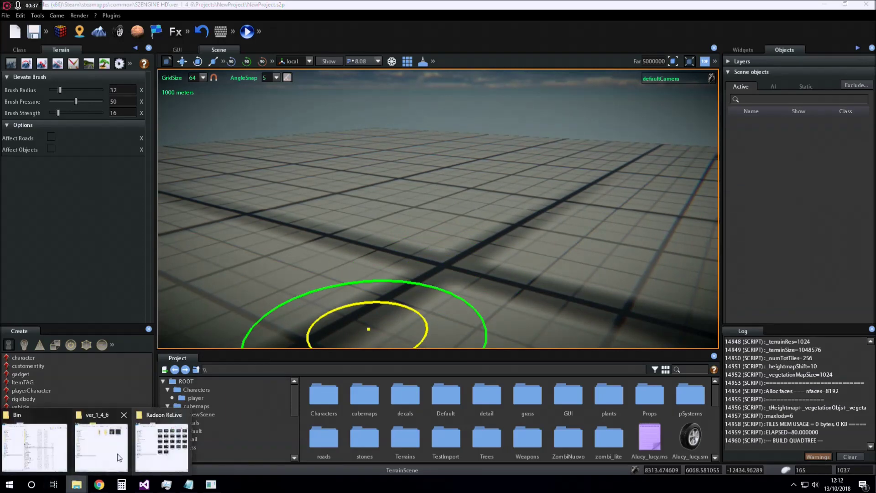
left_click(95, 449)
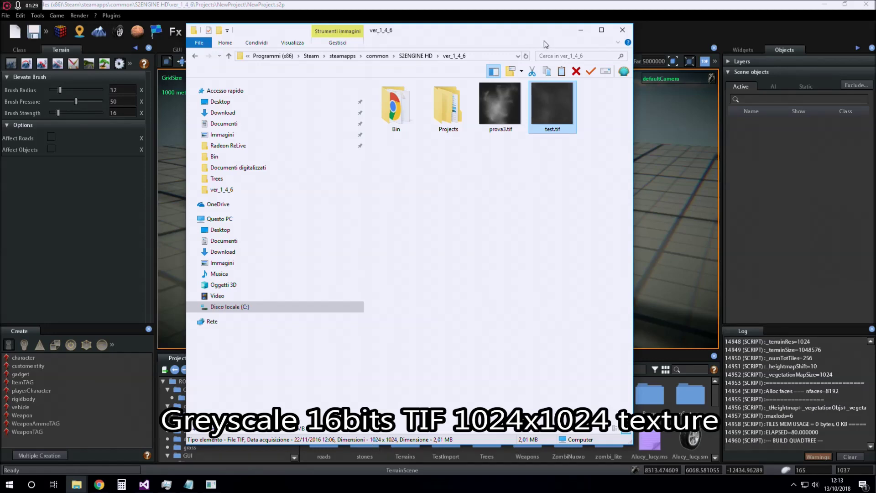
Move the ver_1_4_6 folder window aside to check test.tif, then minimise it.
left_click_drag(502, 32, 535, 75)
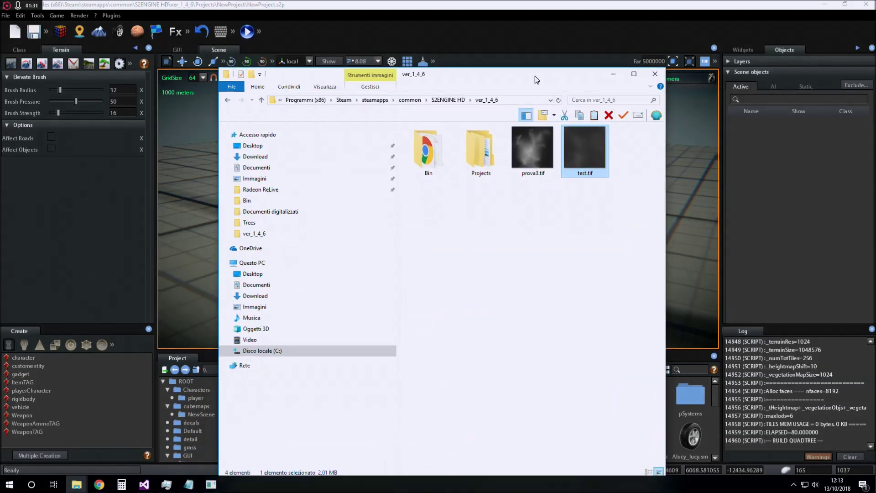
mouse_move(601, 170)
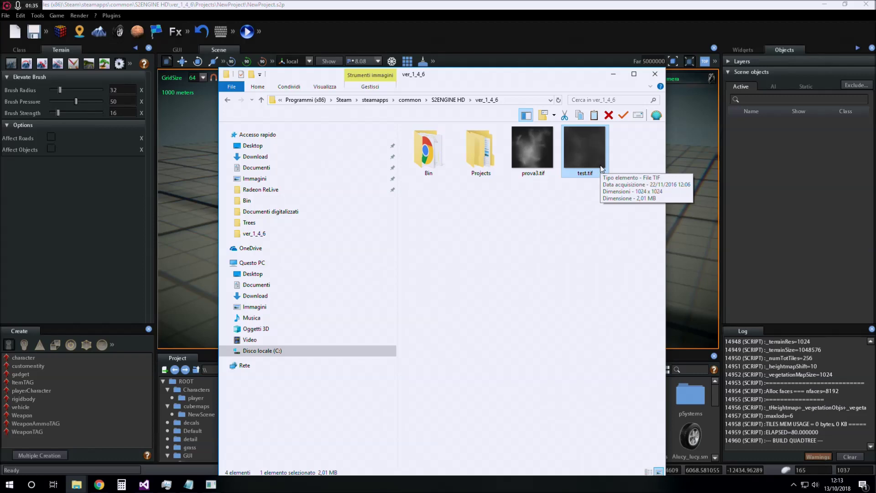
left_click(613, 74)
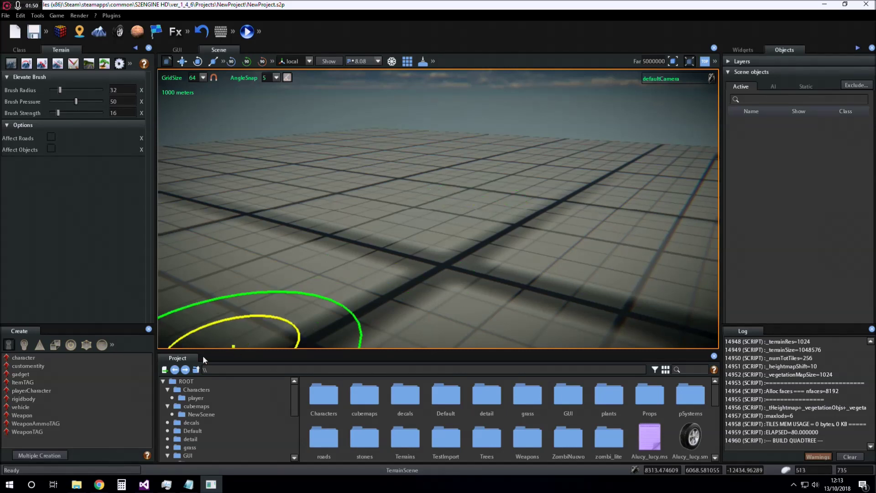
Restore the ver_1_4_6 window, confirm test.tif is 1024 x 1024, and minimise it again.
left_click(77, 484)
left_click(123, 445)
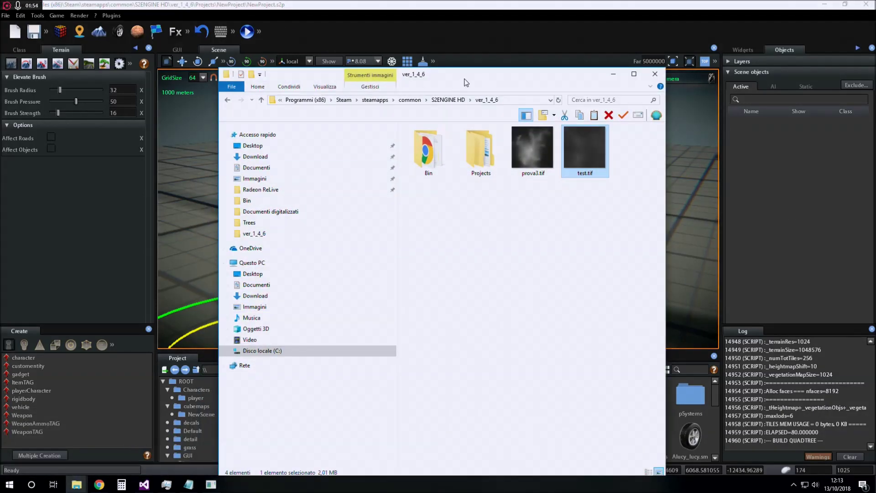
mouse_move(573, 122)
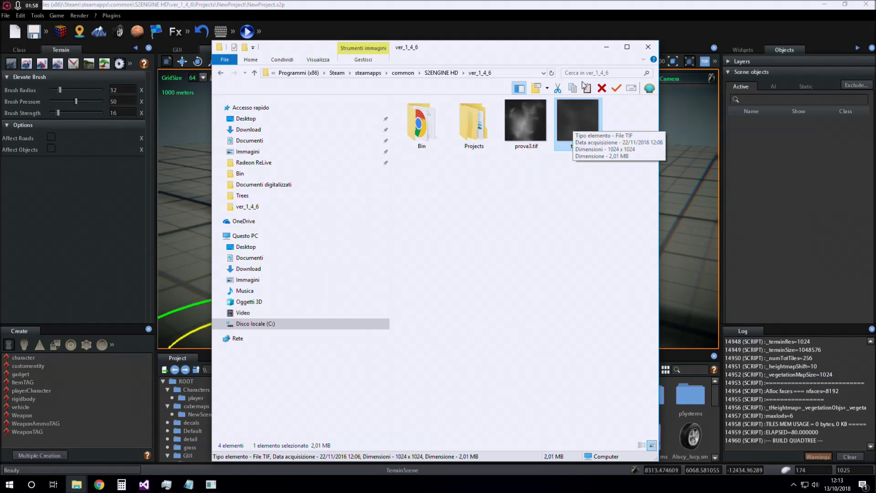
left_click(607, 47)
left_click(80, 16)
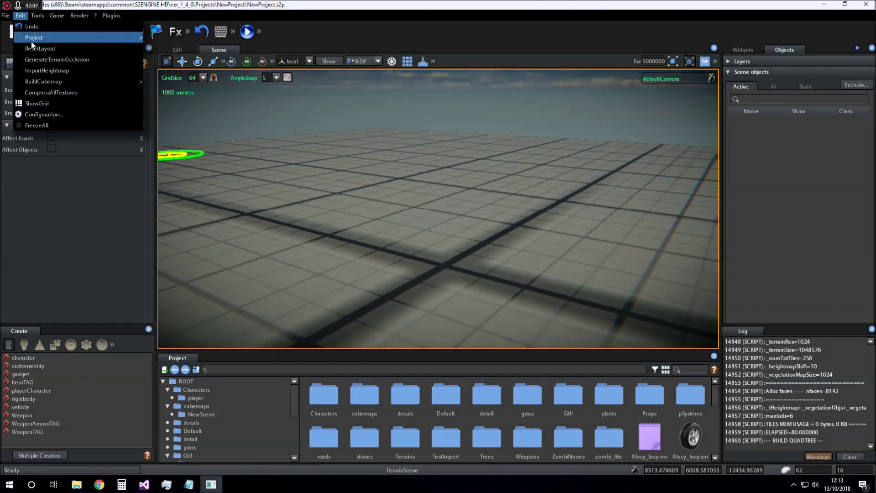
Start Edit > ImportHeightmap and select test.tif as the source image.
left_click(75, 70)
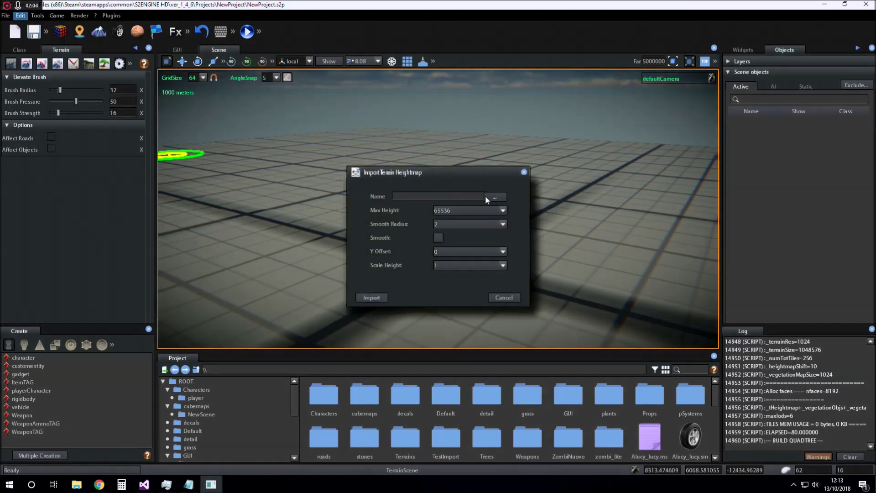
left_click(491, 196)
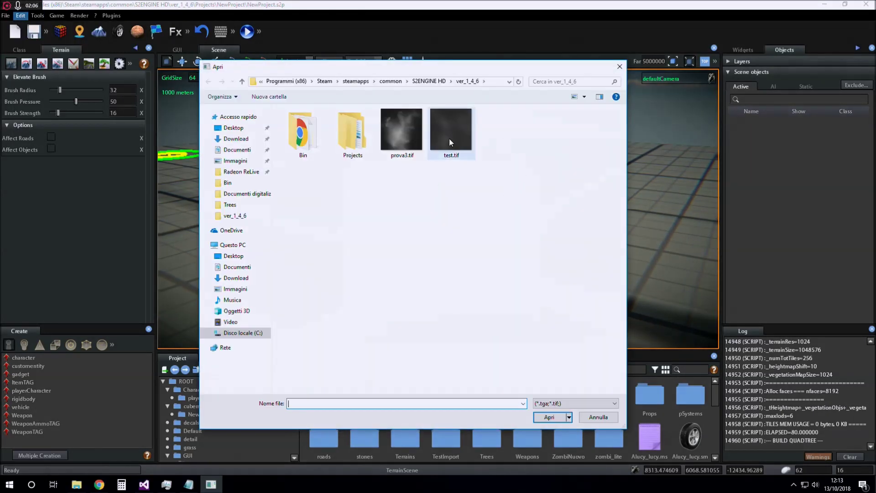
left_click(441, 136)
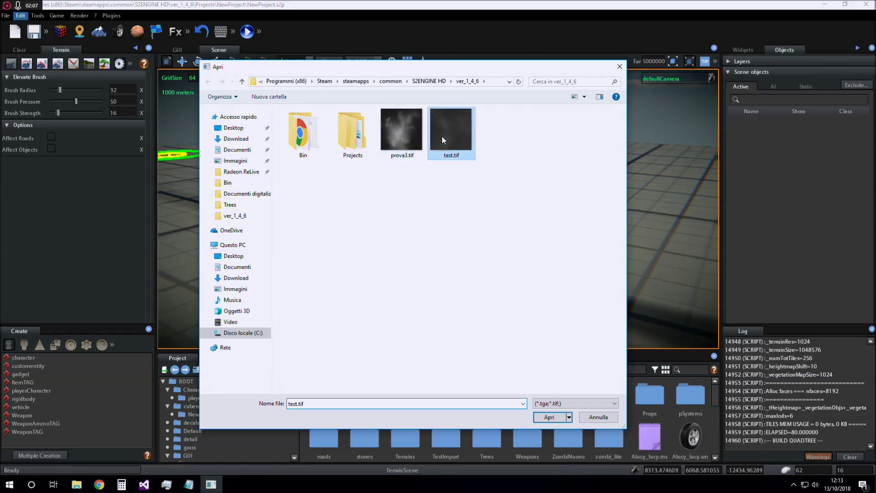
left_click(549, 417)
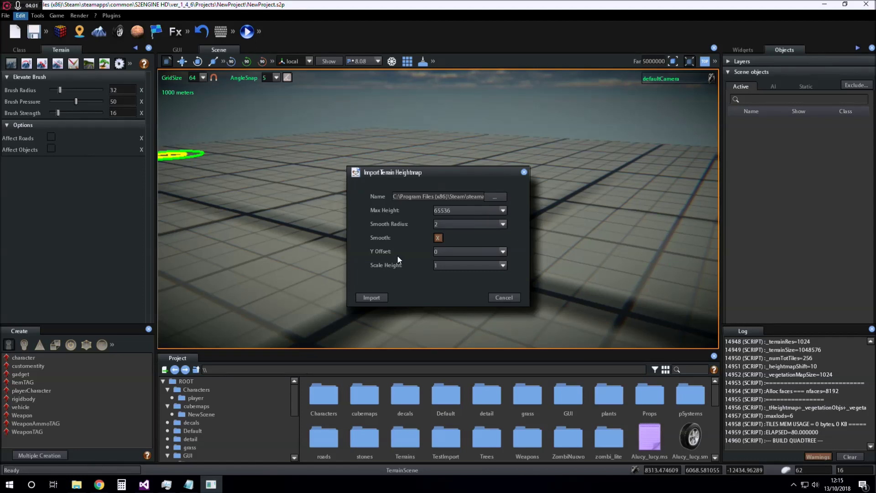
Import the heightmap with Smooth on, max height 65536 and smooth radius 2.
left_click(372, 298)
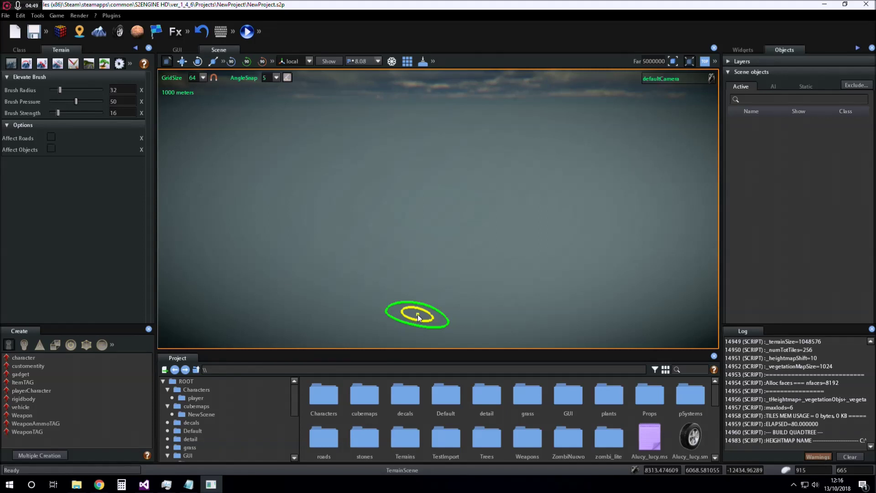
Show the terrain properties: Terrain LOD 1, Heightmap Bump 4, Heightmap Origin 32768.
left_click(119, 65)
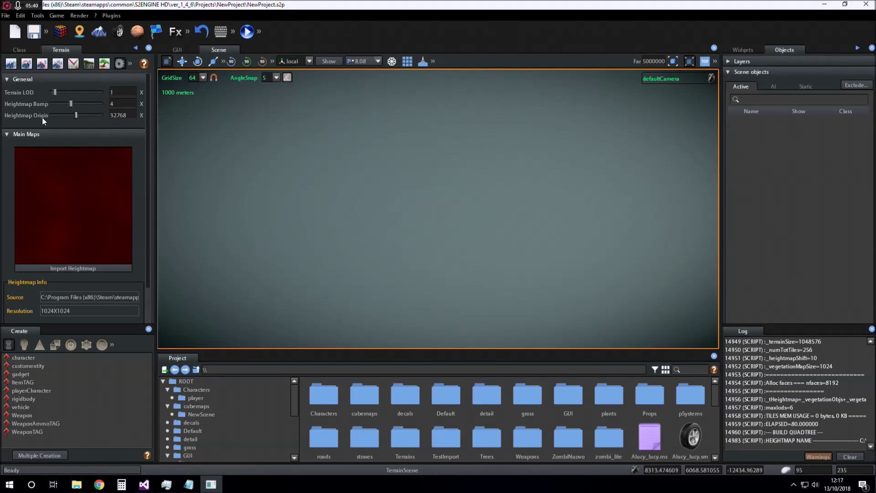
Lower the Heightmap Origin from 32768 to about 20338.75 to raise the terrain.
left_click(71, 116)
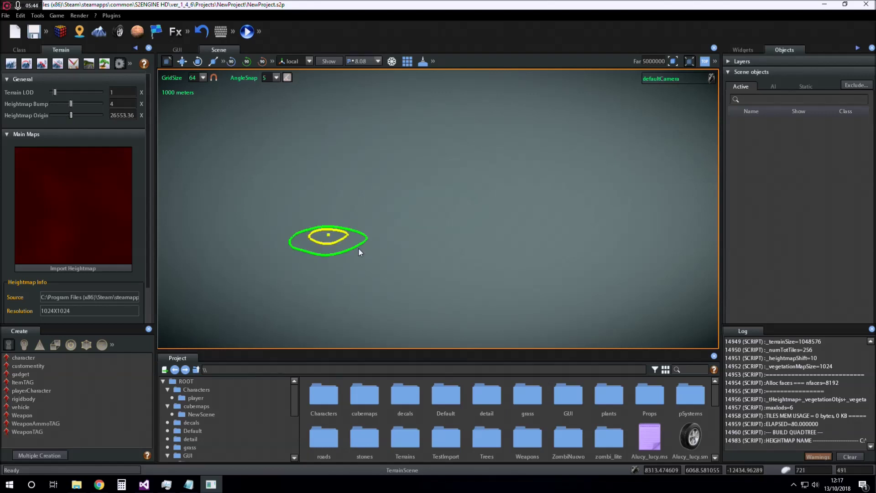
left_click_drag(70, 115, 68, 115)
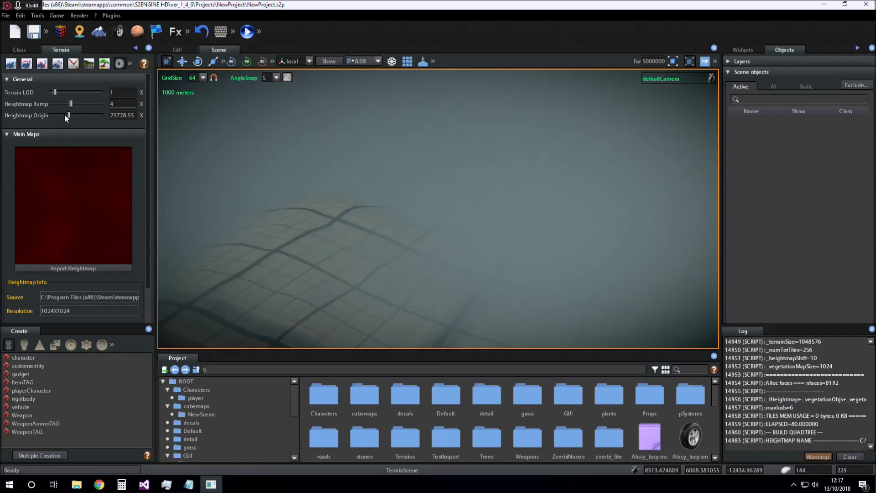
left_click(65, 115)
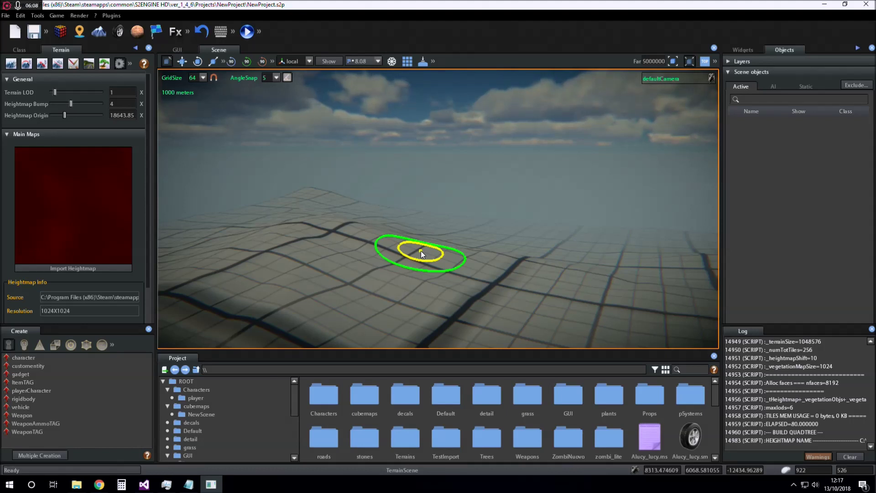
left_click(62, 117)
left_click_drag(62, 116, 66, 116)
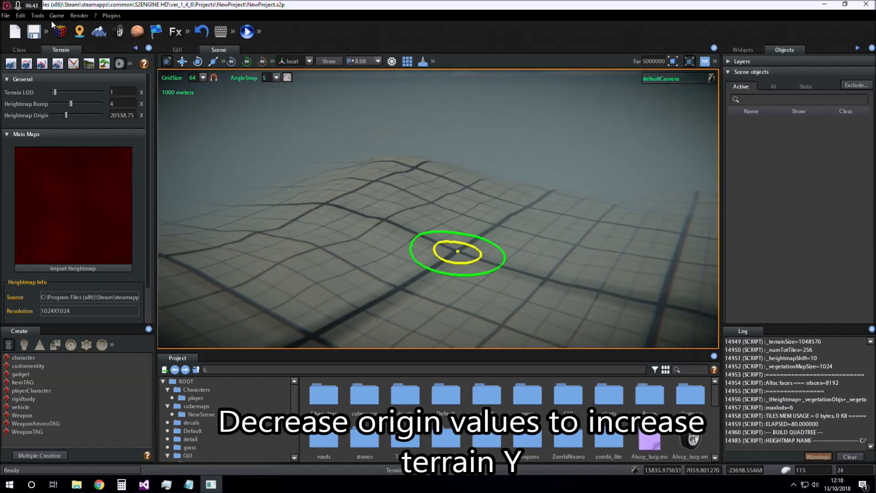
Start a new heightmap import with test.tif as the source file.
left_click(38, 15)
mouse_move(16, 20)
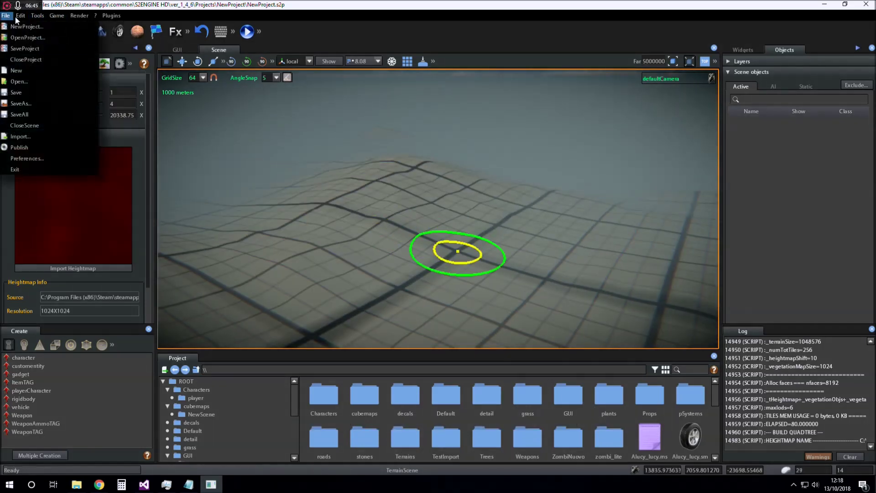
left_click(104, 59)
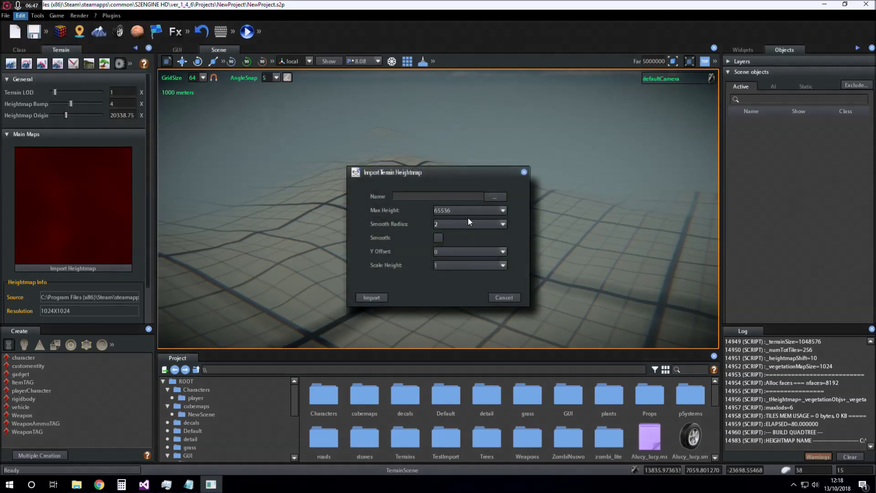
left_click(494, 197)
left_click(451, 134)
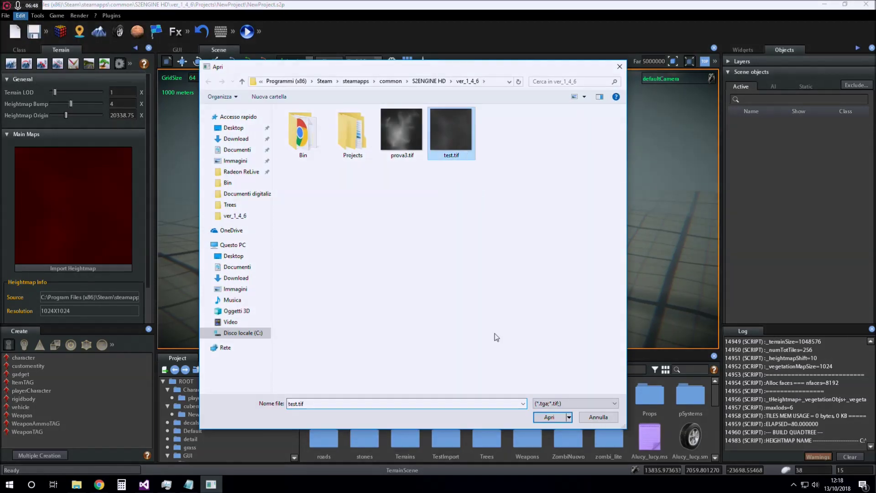
left_click(546, 417)
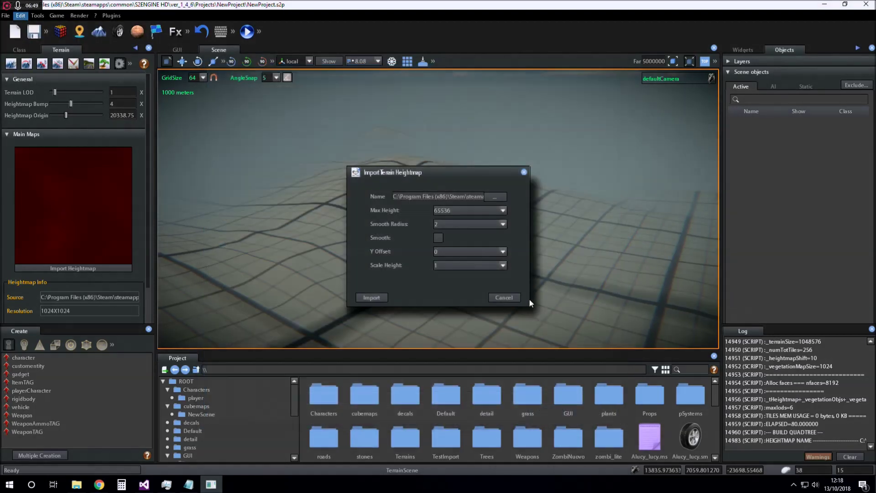
Turn on Smooth, set Scale Height to 2.5, and import the heightmap.
left_click(438, 238)
left_click(445, 268)
type("2.5")
key("Return")
left_click(374, 298)
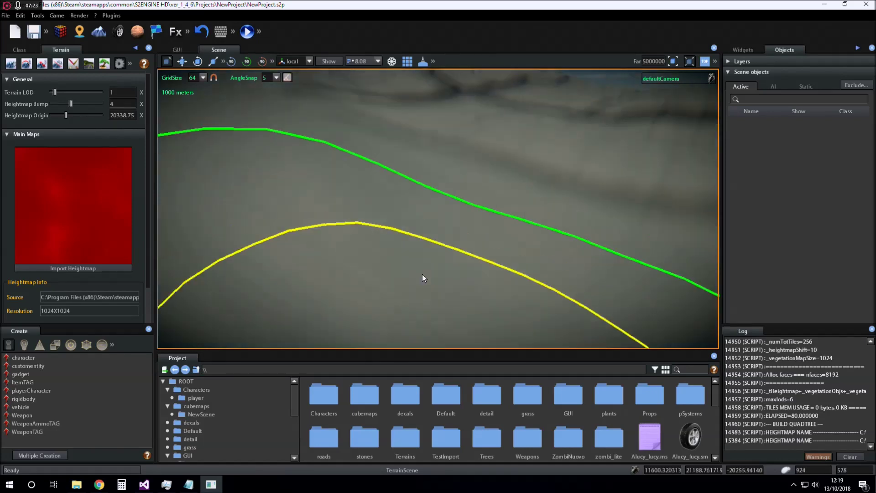
Raise the terrain's Heightmap Origin to about 44067.30 and fly across the hills.
scroll(422, 274, "down", 3)
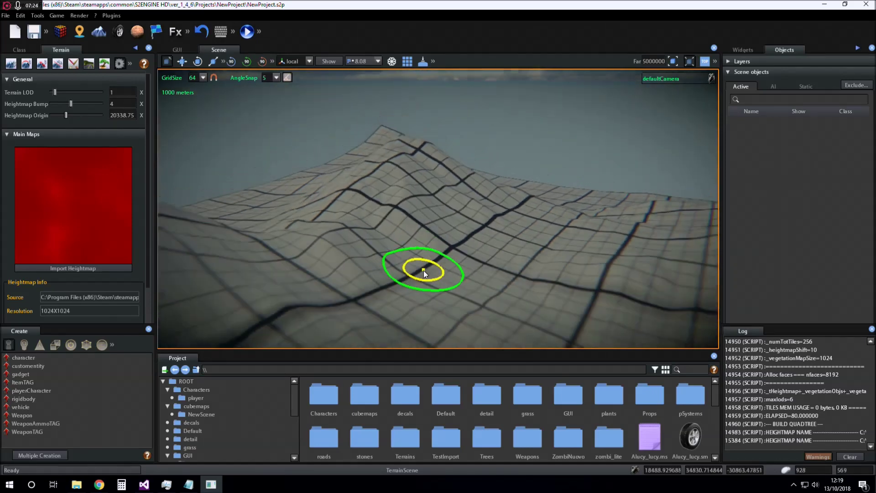
scroll(431, 271, "up", 5)
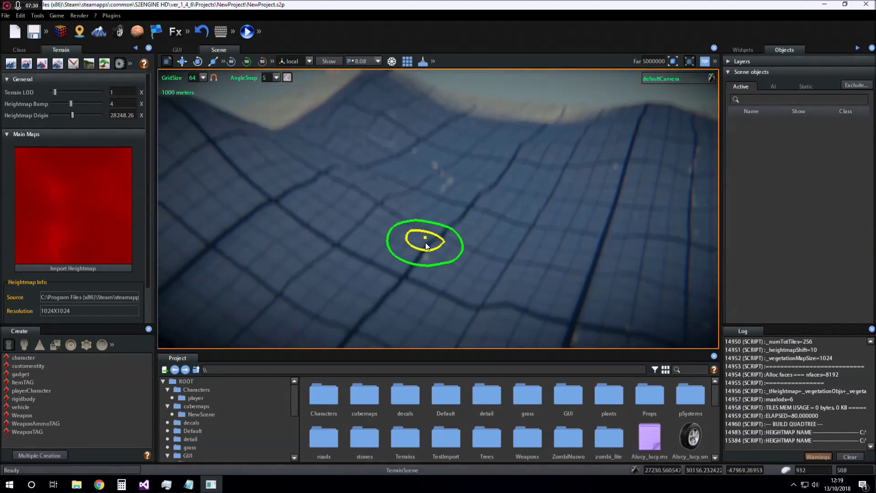
scroll(428, 247, "up", 3)
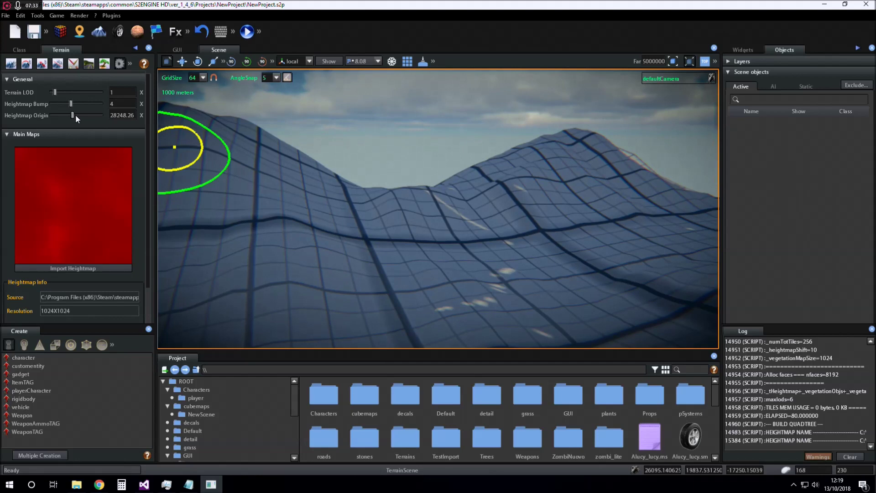
left_click_drag(76, 114, 89, 114)
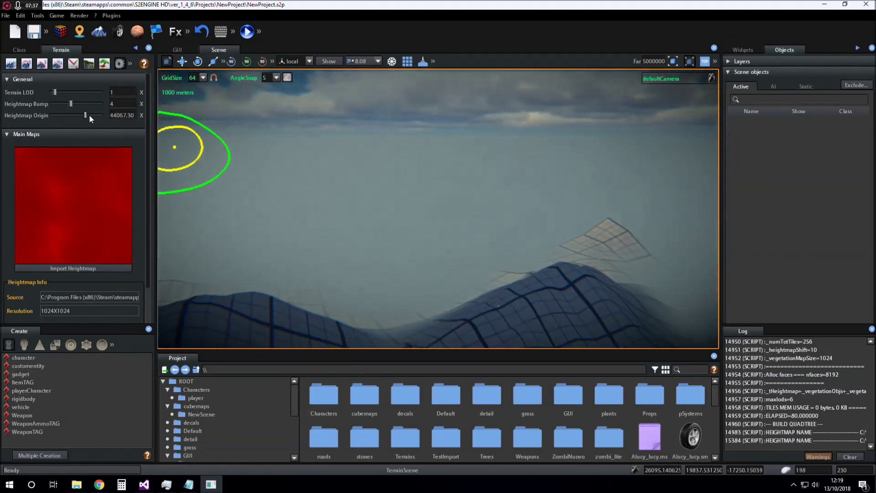
mouse_move(532, 333)
right_mouse_down()
mouse_move(512, 314)
mouse_move(392, 305)
mouse_move(436, 316)
right_mouse_up()
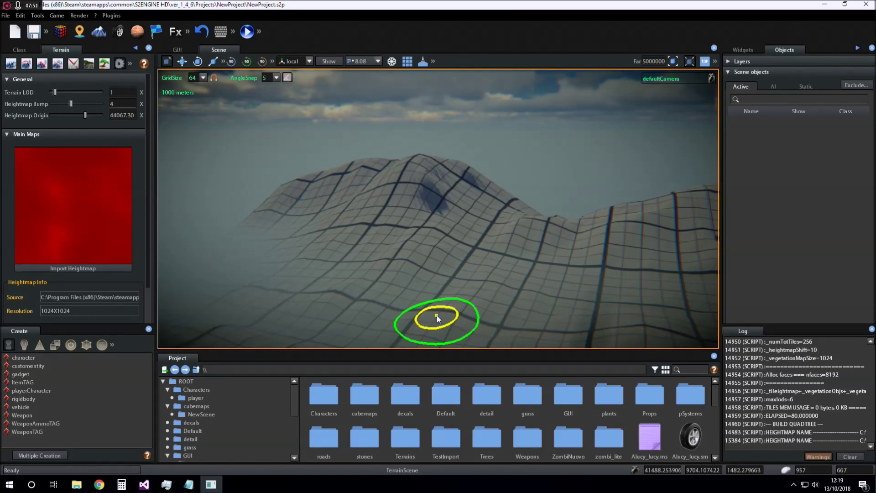
left_click(176, 32)
Enable the ocean and change Ocean Level from -10 to 0 around the island.
scroll(68, 157, "down", 10)
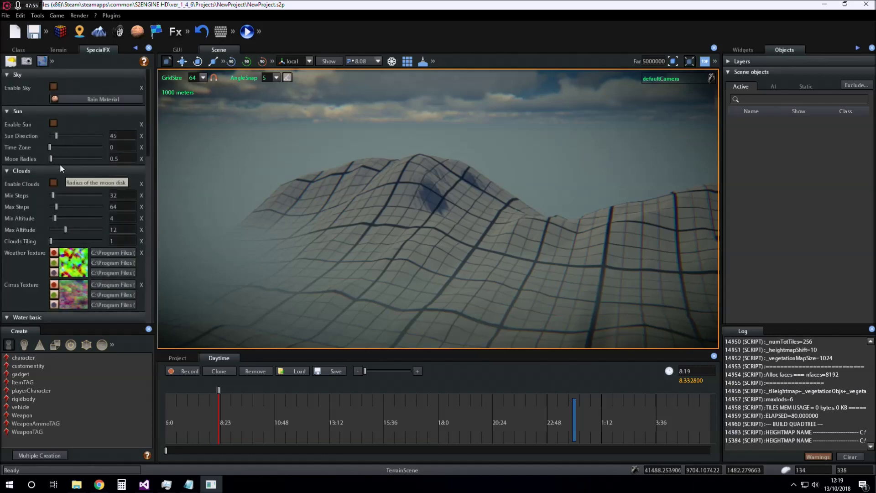
scroll(70, 152, "down", 5)
left_click(105, 224)
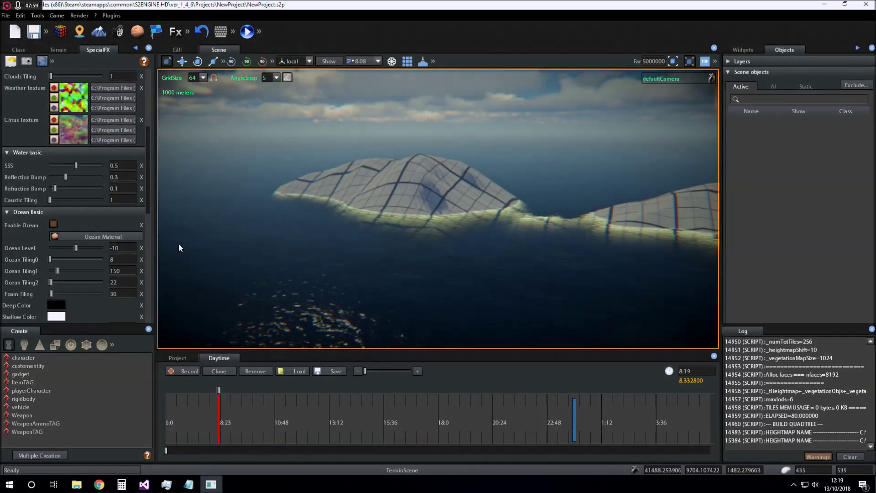
double_click(118, 248)
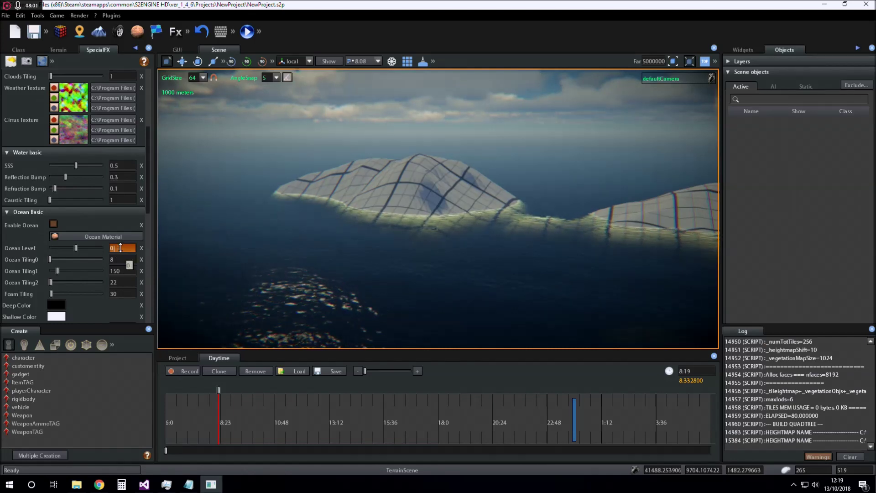
type("0")
key("Return")
scroll(420, 288, "up", 5)
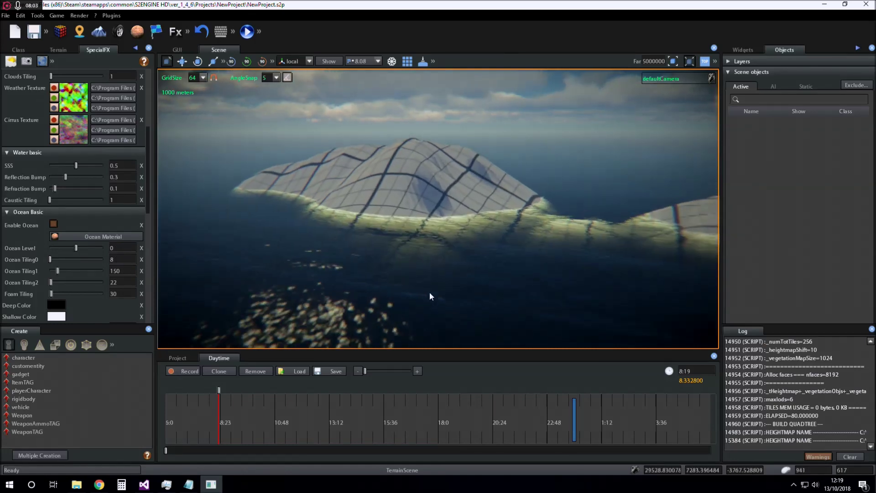
right_click_drag(444, 300, 440, 283)
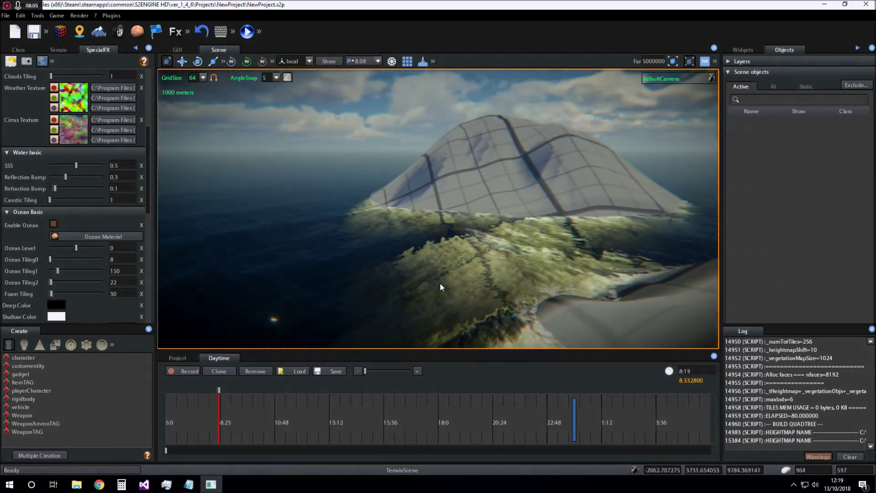
Lower Heightmap Origin to 40112.55 and set Terrain LOD to 1.05.
left_click(61, 49)
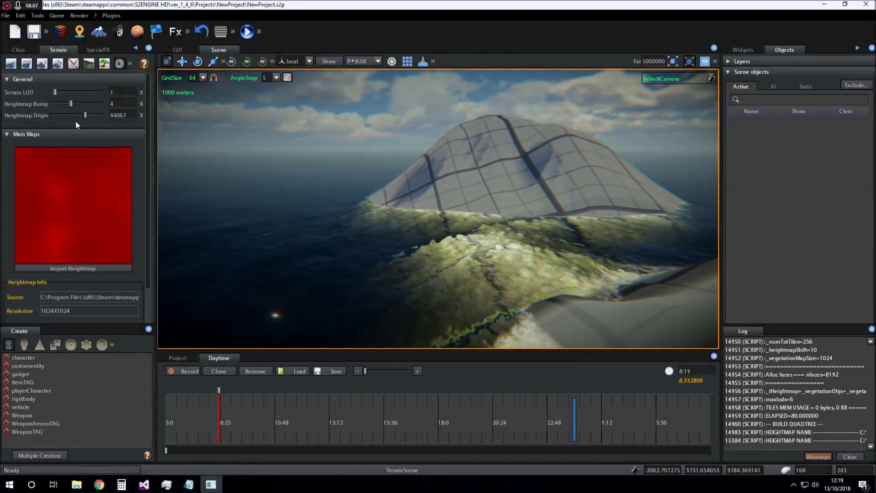
left_click_drag(84, 116, 81, 116)
mouse_move(265, 195)
right_mouse_down()
mouse_move(278, 195)
mouse_move(137, 158)
right_mouse_up()
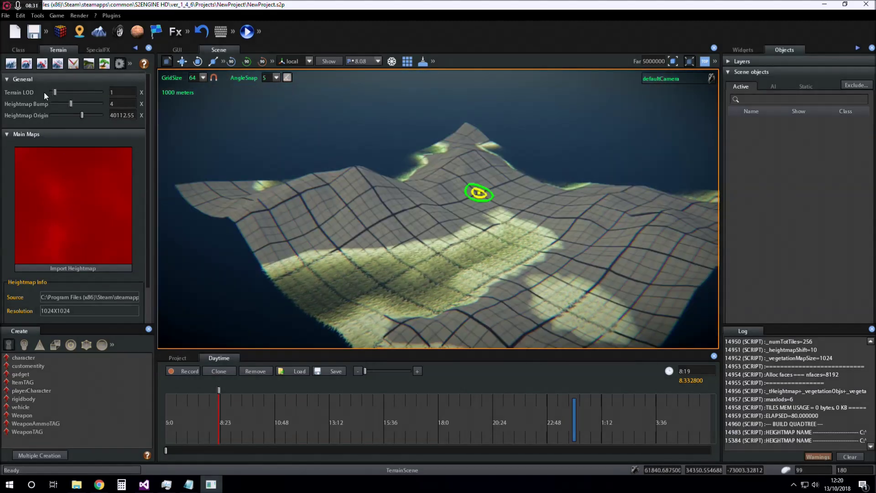
right_click_drag(391, 180, 407, 182)
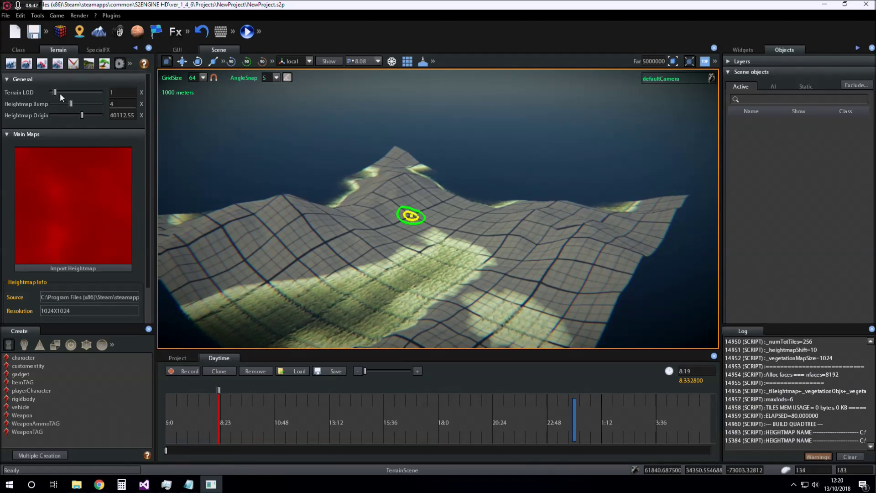
mouse_move(59, 92)
left_mouse_down()
mouse_move(106, 90)
mouse_move(47, 91)
mouse_move(68, 93)
mouse_move(55, 94)
left_mouse_up()
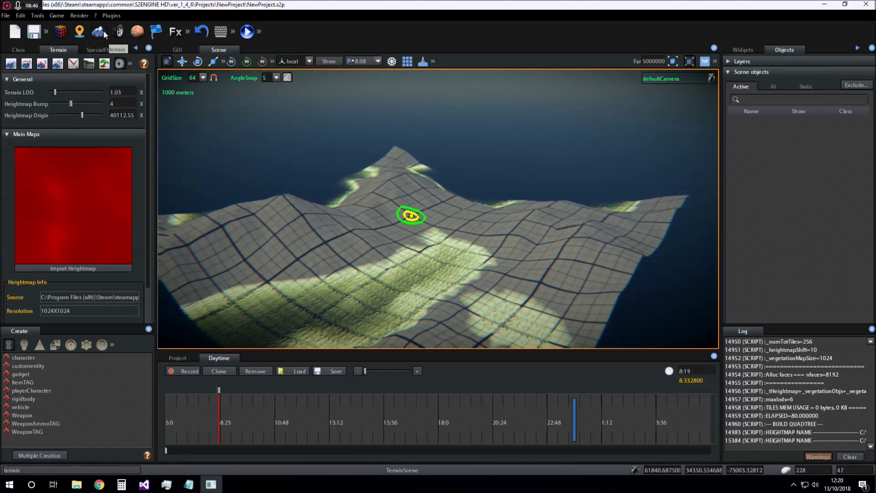
Render the terrain in wireframe and set Terrain LOD to 2, checking the mesh density.
left_click(79, 15)
left_click(104, 96)
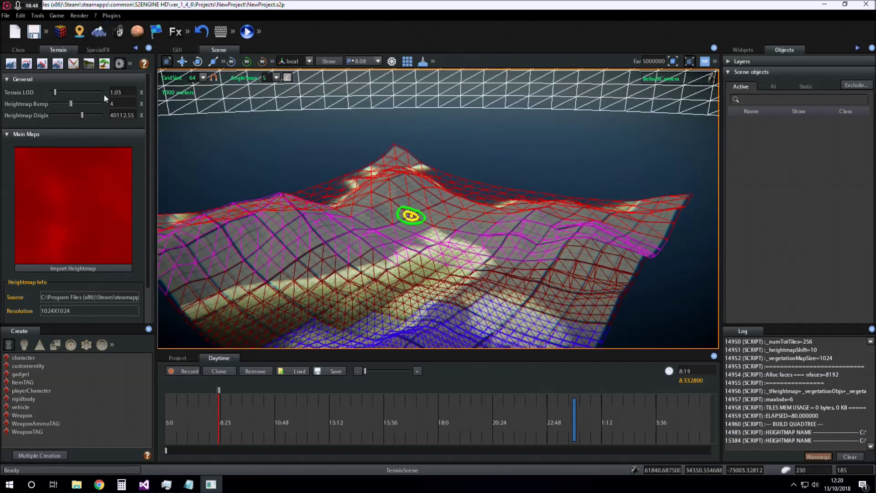
mouse_move(56, 93)
left_mouse_down()
mouse_move(94, 89)
mouse_move(47, 91)
left_mouse_up()
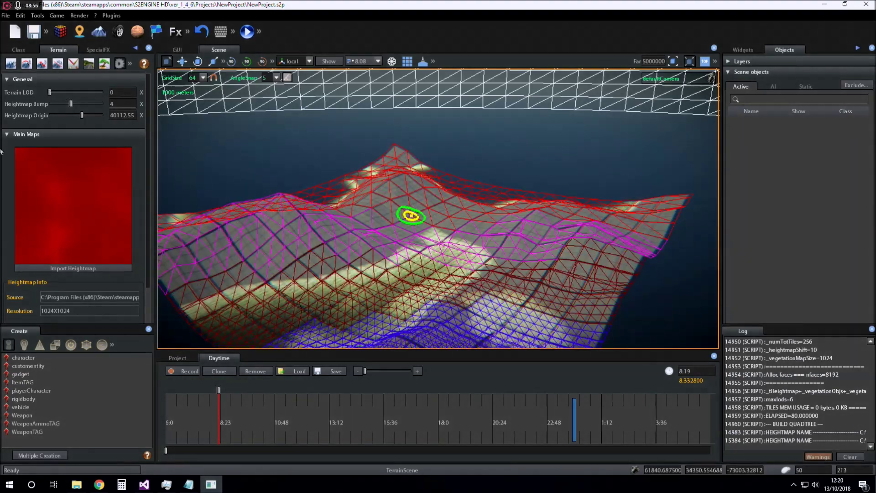
left_click(113, 93)
type("5")
key("Return")
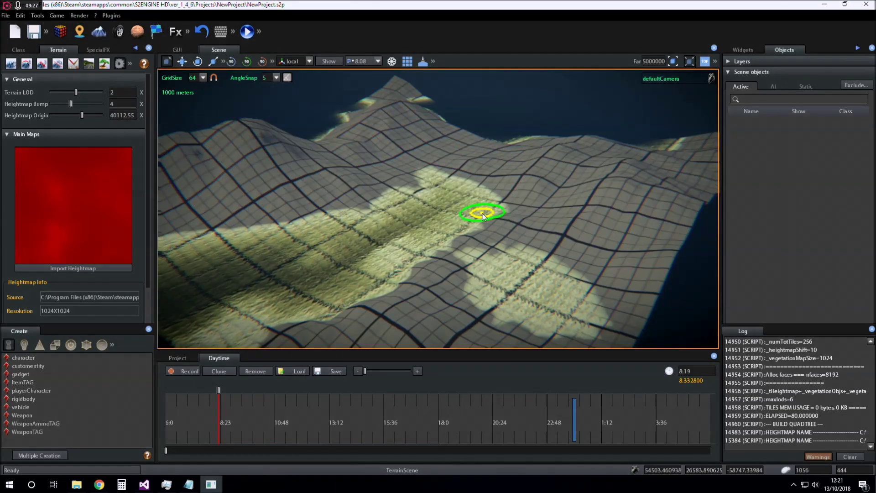
Lower the terrain Heightmap Bump from 4, trying values up to 3.27 and ending near 0.43.
scroll(489, 242, "up", 3)
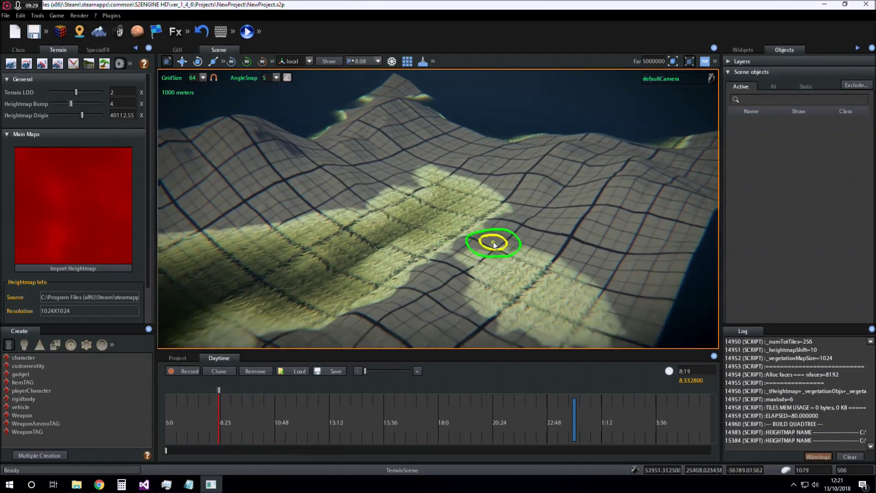
scroll(431, 235, "down", 5)
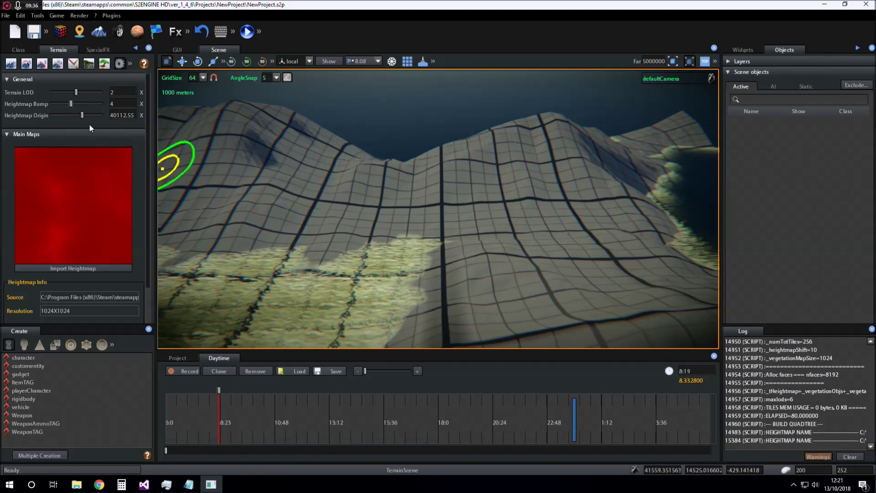
left_click_drag(68, 105, 53, 105)
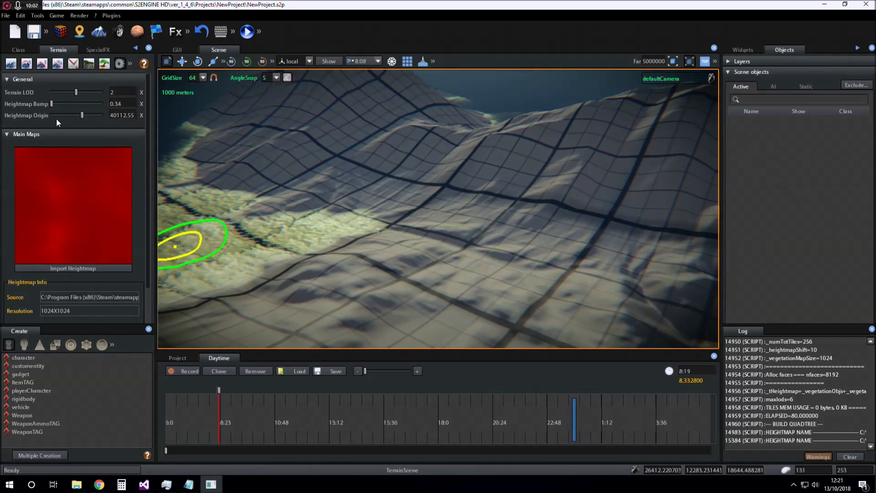
mouse_move(52, 107)
left_mouse_down()
mouse_move(87, 107)
mouse_move(53, 107)
left_mouse_up()
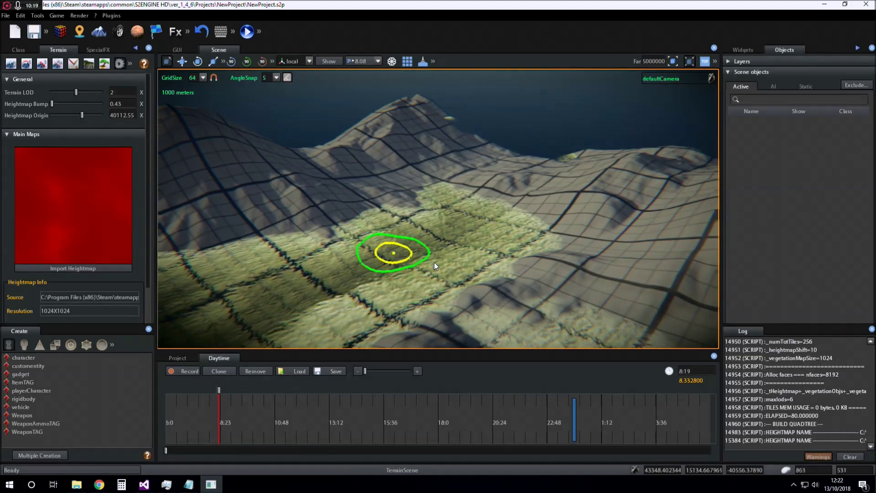
Fly the camera down to the water line to inspect the hills rising from the ocean.
scroll(434, 262, "up", 5)
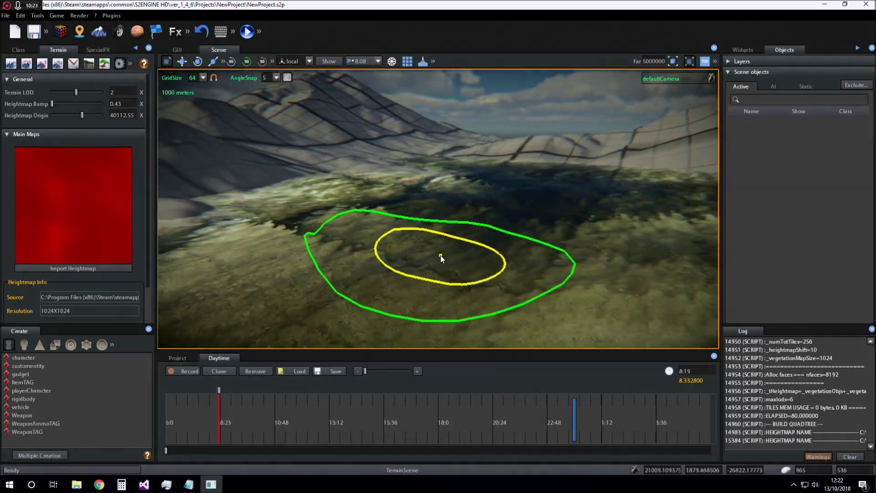
scroll(440, 255, "down", 3)
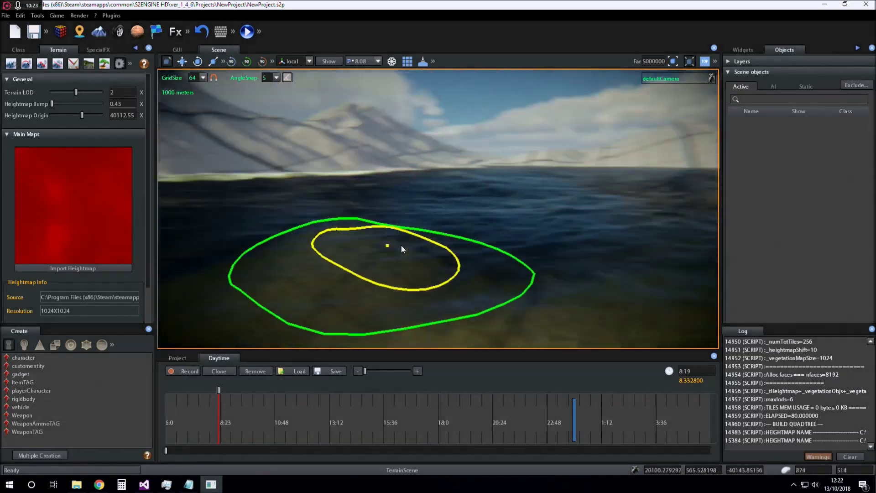
scroll(401, 248, "down", 4)
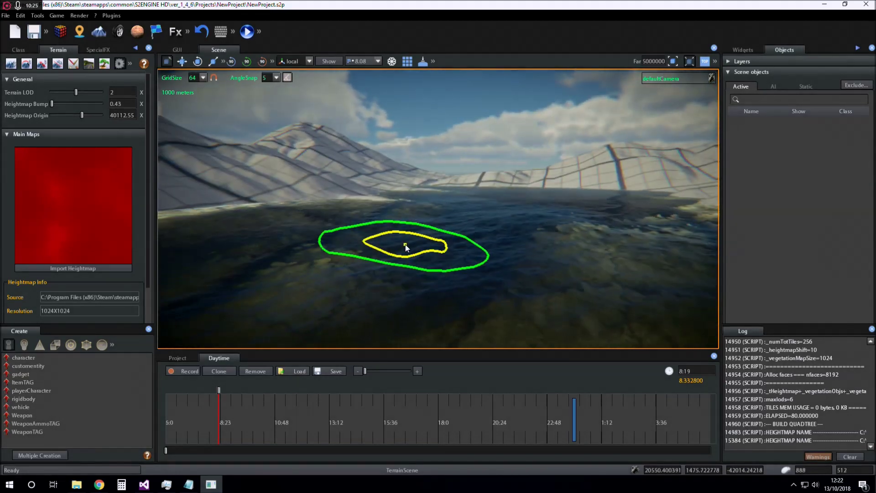